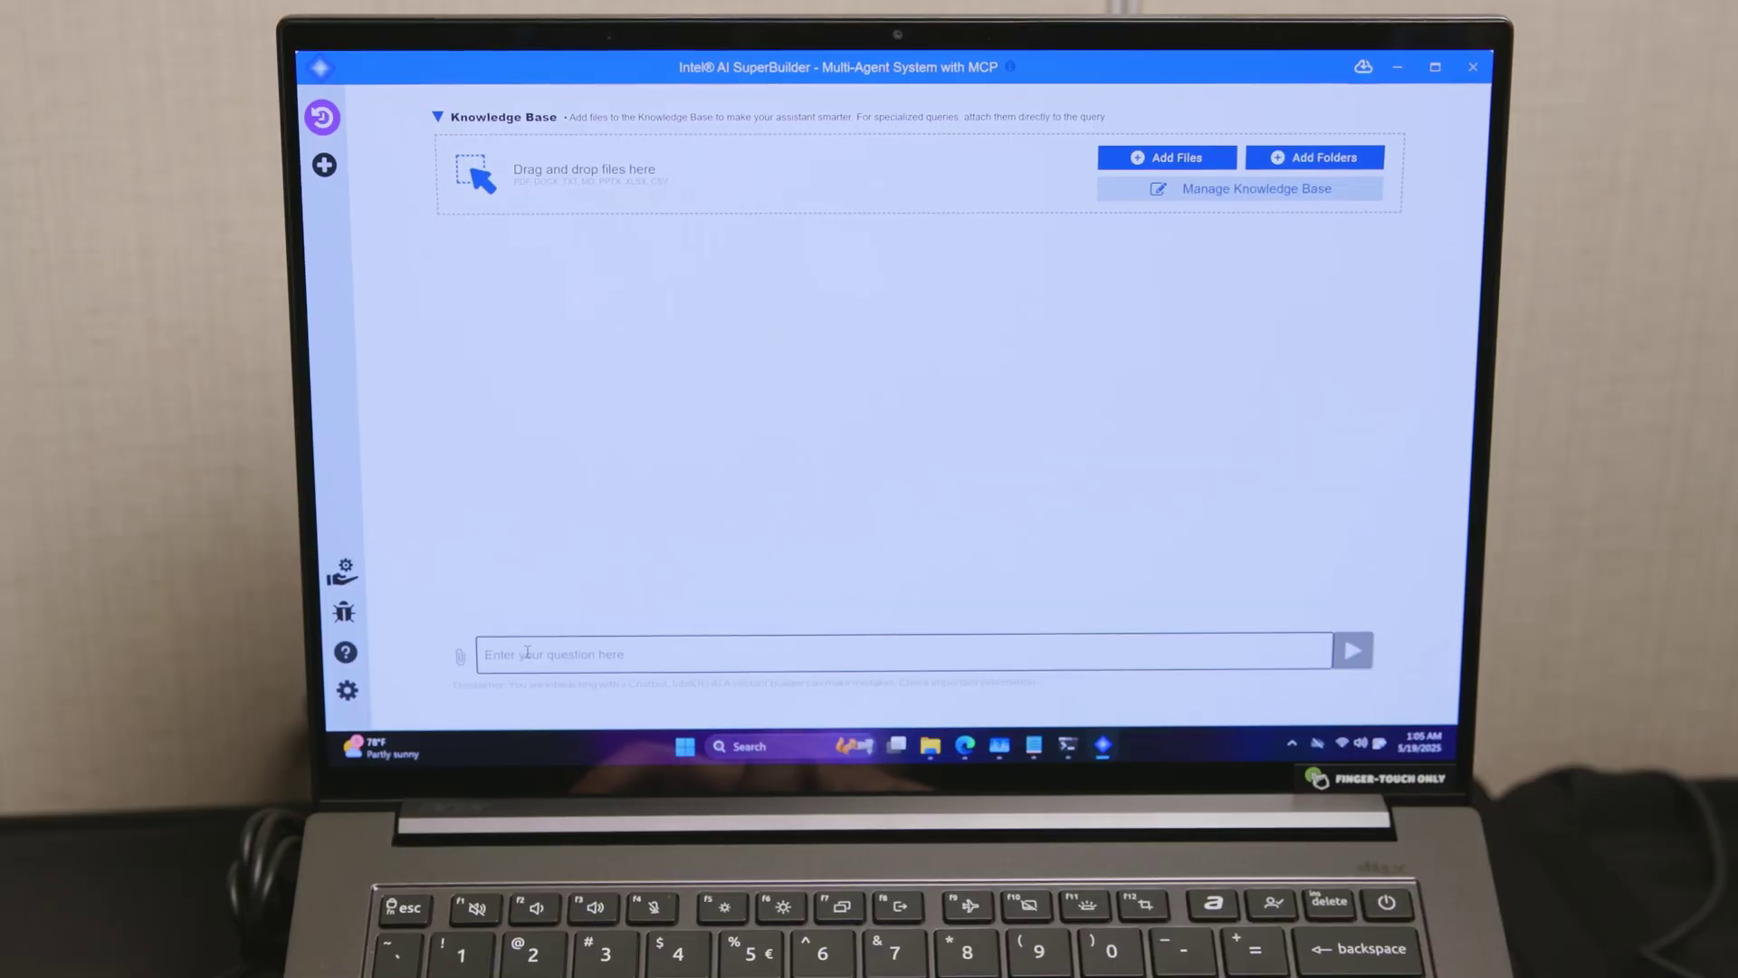
# Send the long pasted trip-planning message to the assistant.
pyautogui.press('Return')
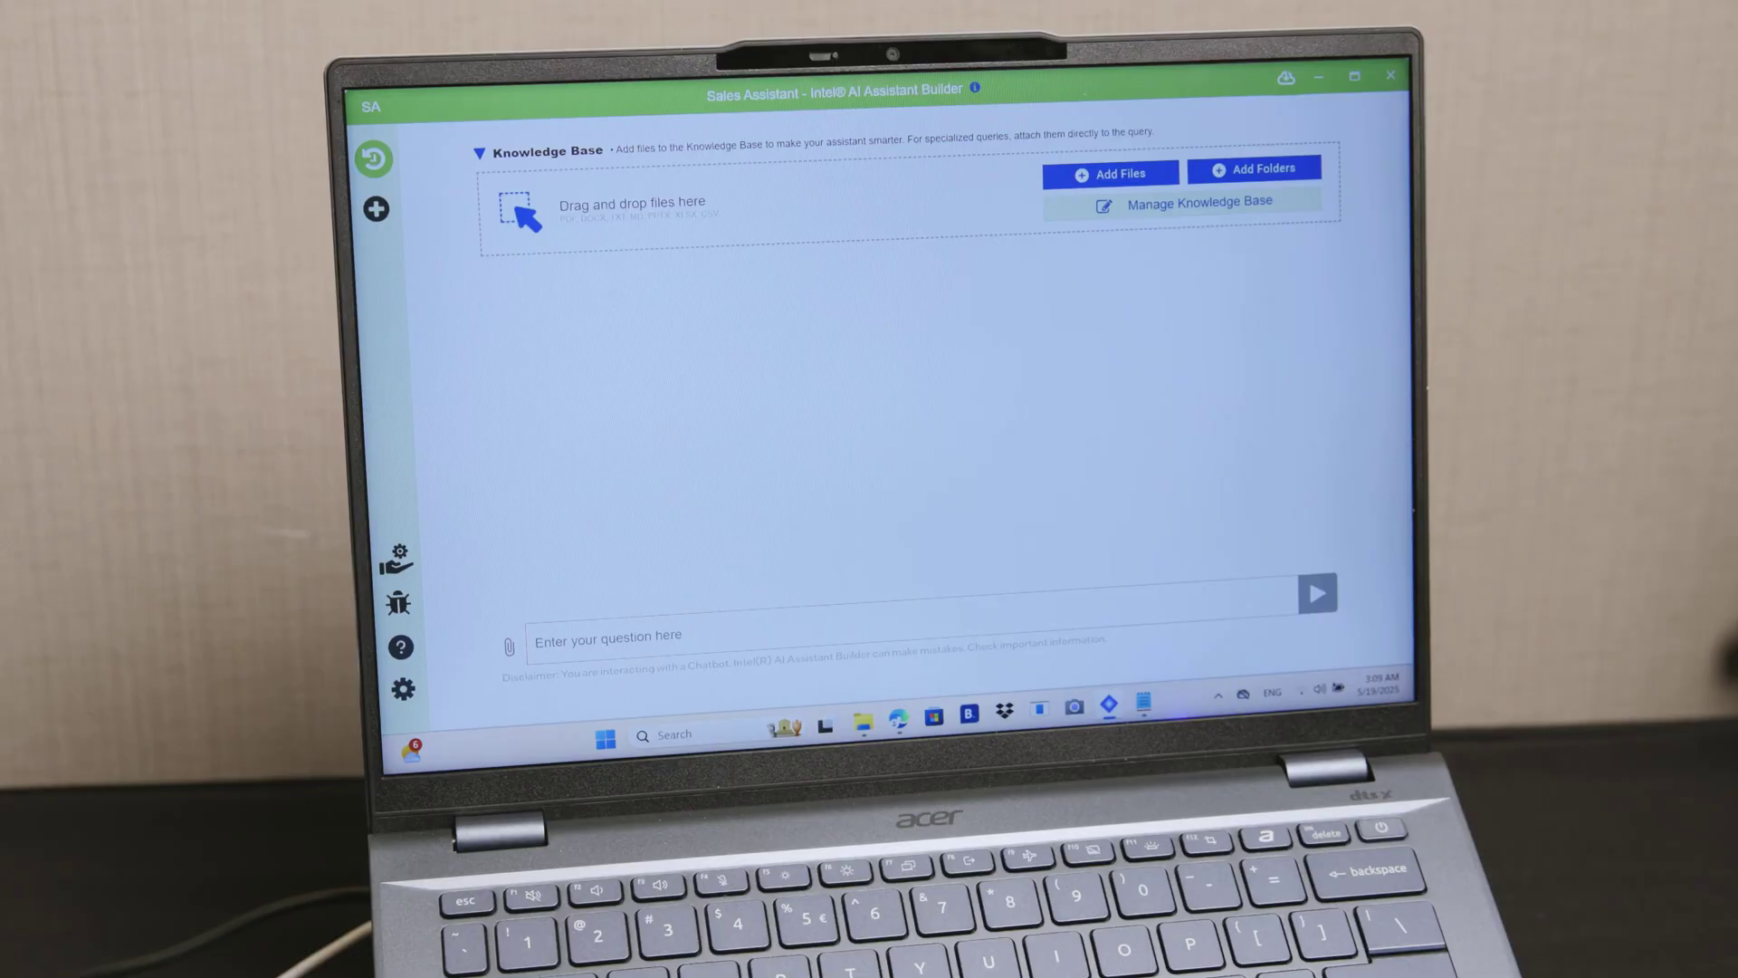
# Start Resume Match and select all resume files in the Resumes folder.
pyautogui.click(512, 648)
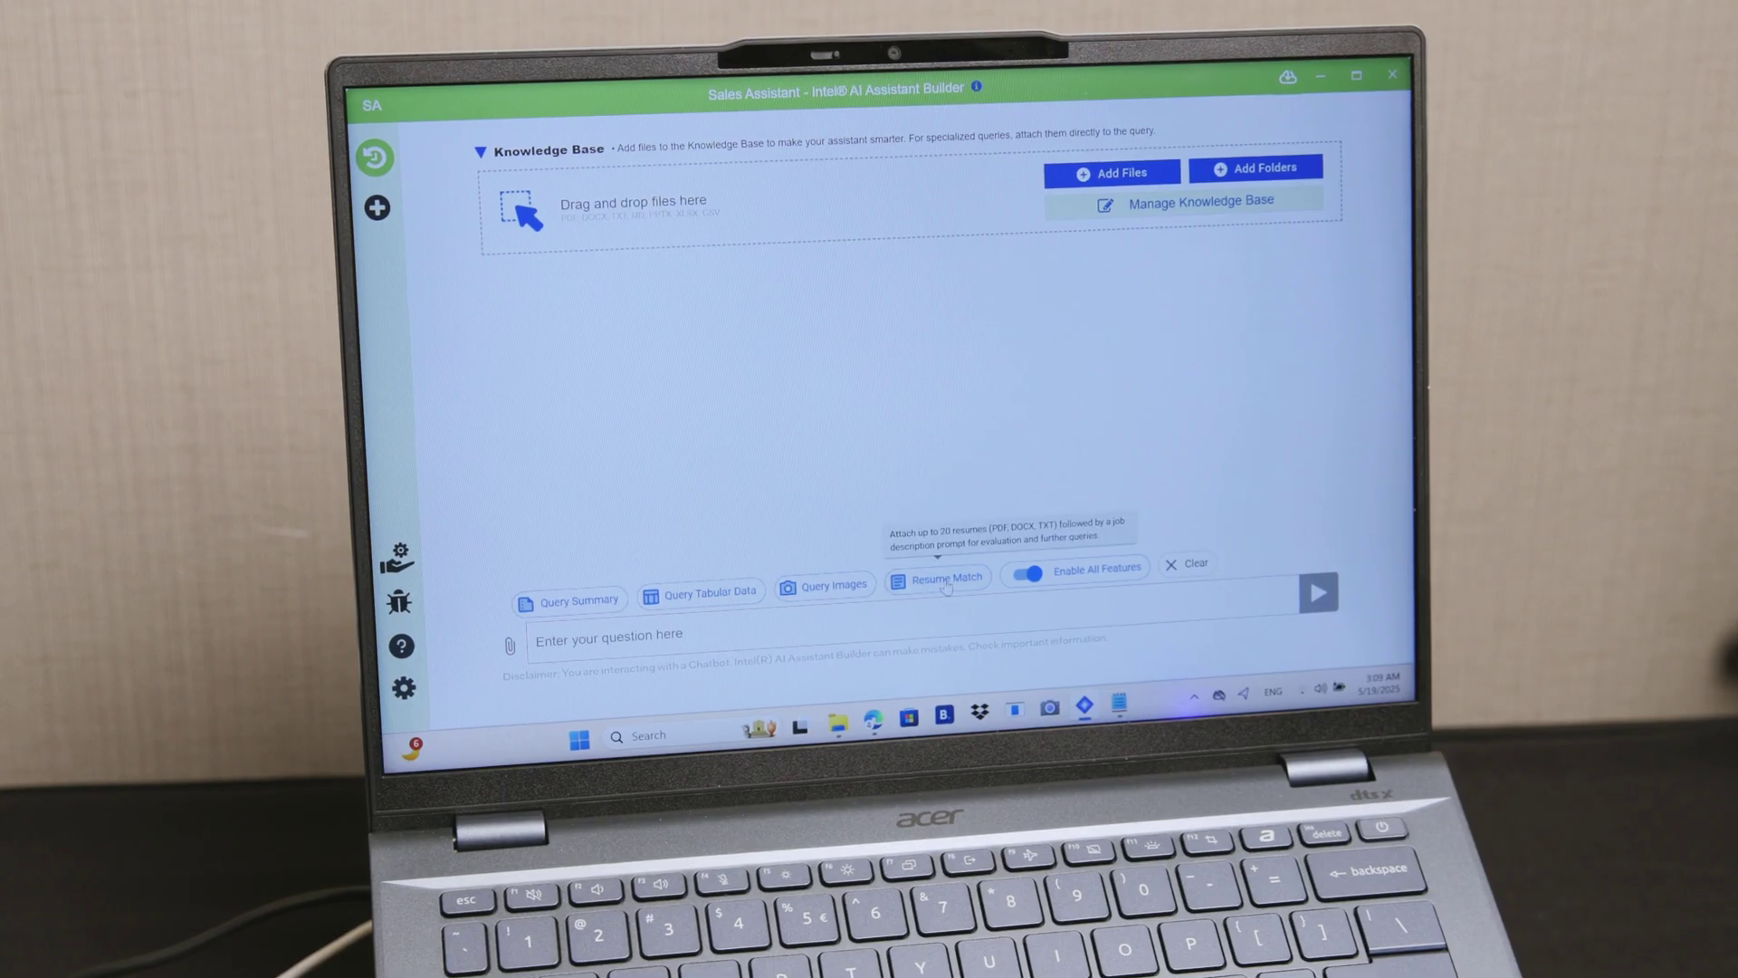
pyautogui.click(946, 581)
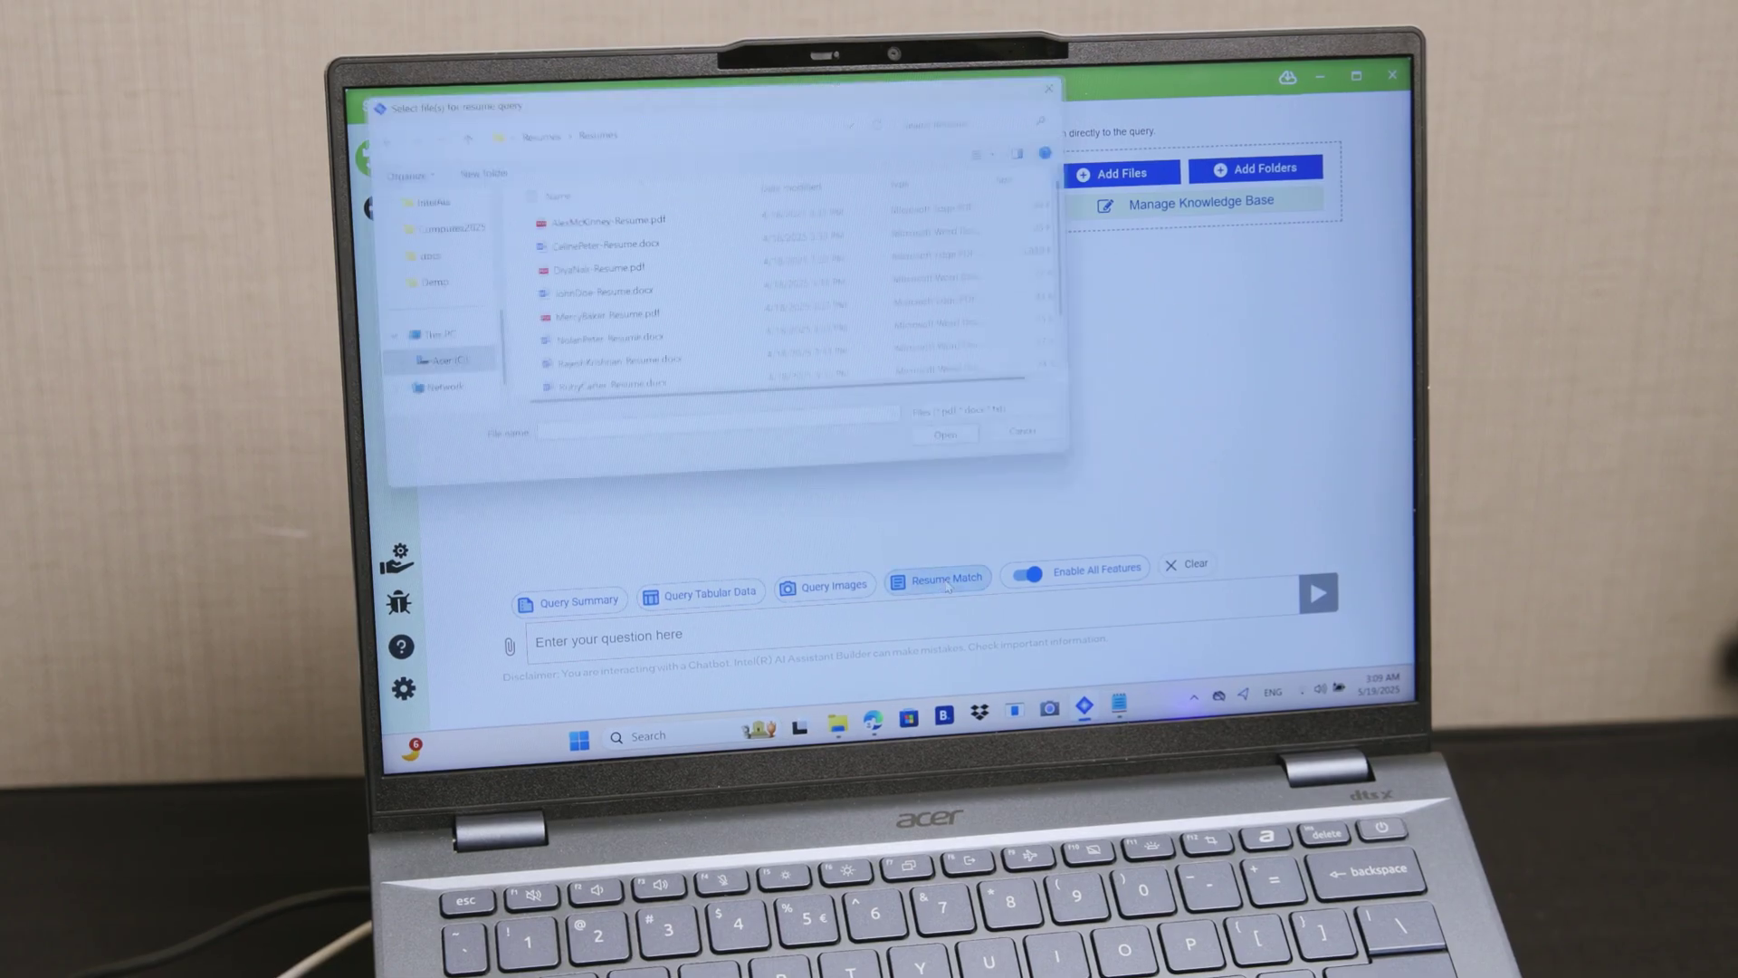
pyautogui.click(606, 293)
pyautogui.hotkey('ctrl', 'a')
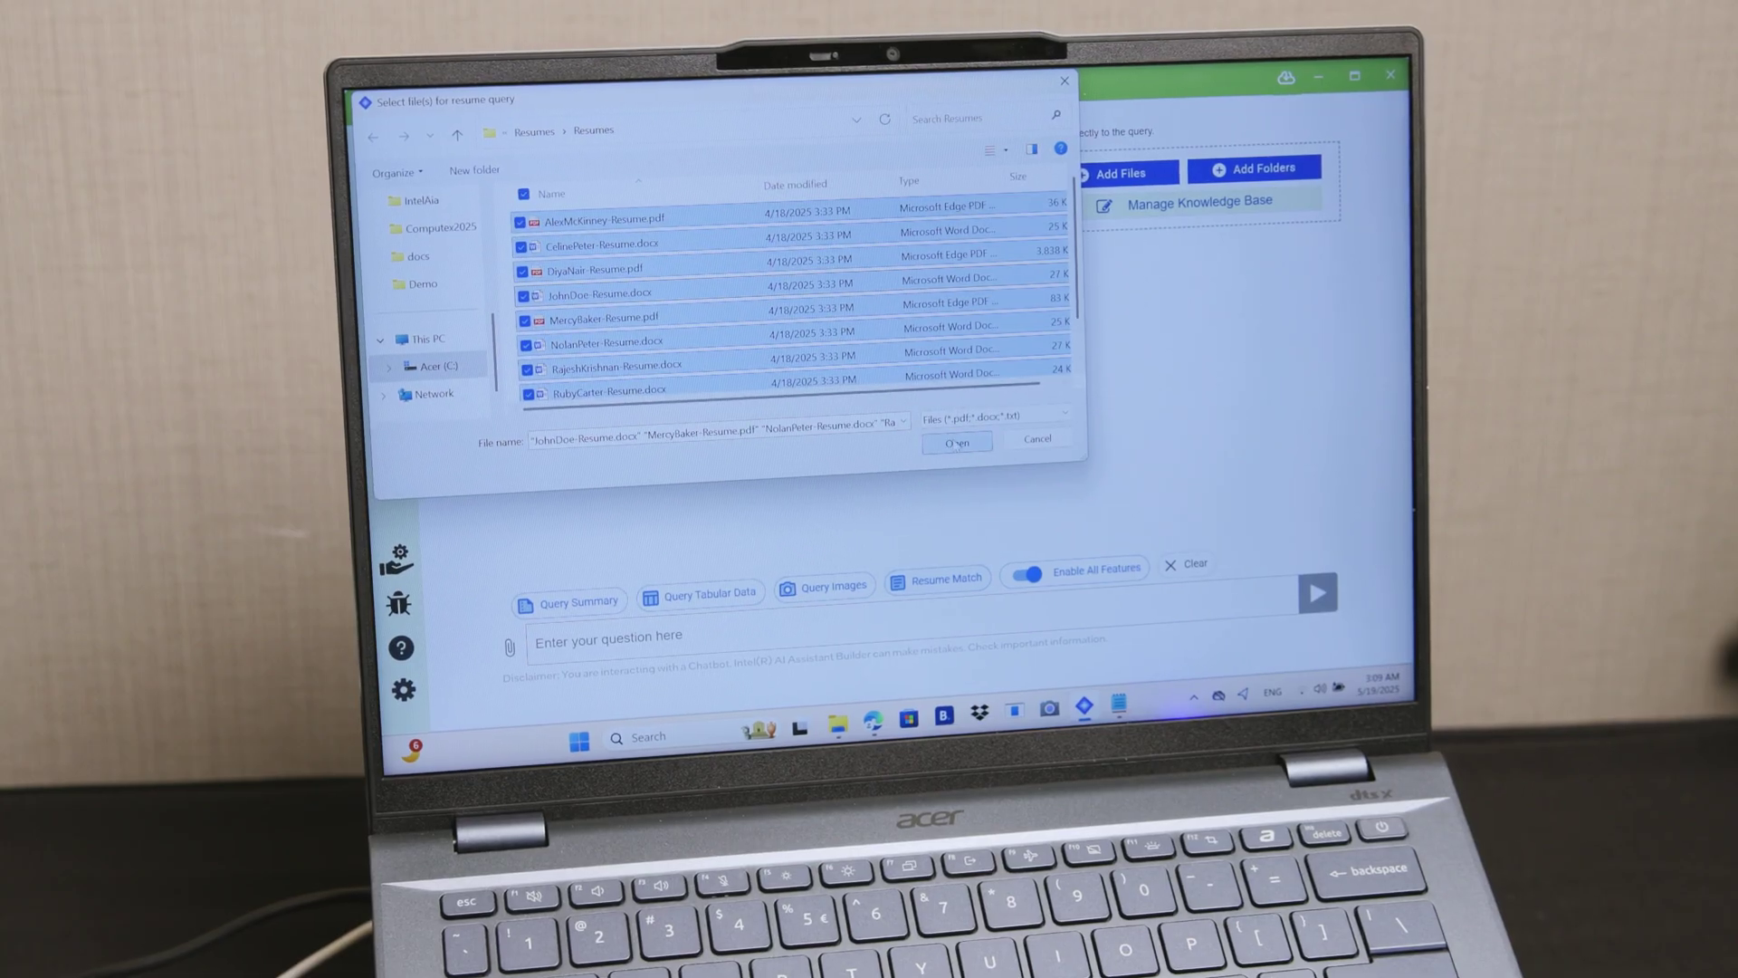
# Attach the ten selected resumes and submit the pasted job description for analysis.
pyautogui.click(955, 442)
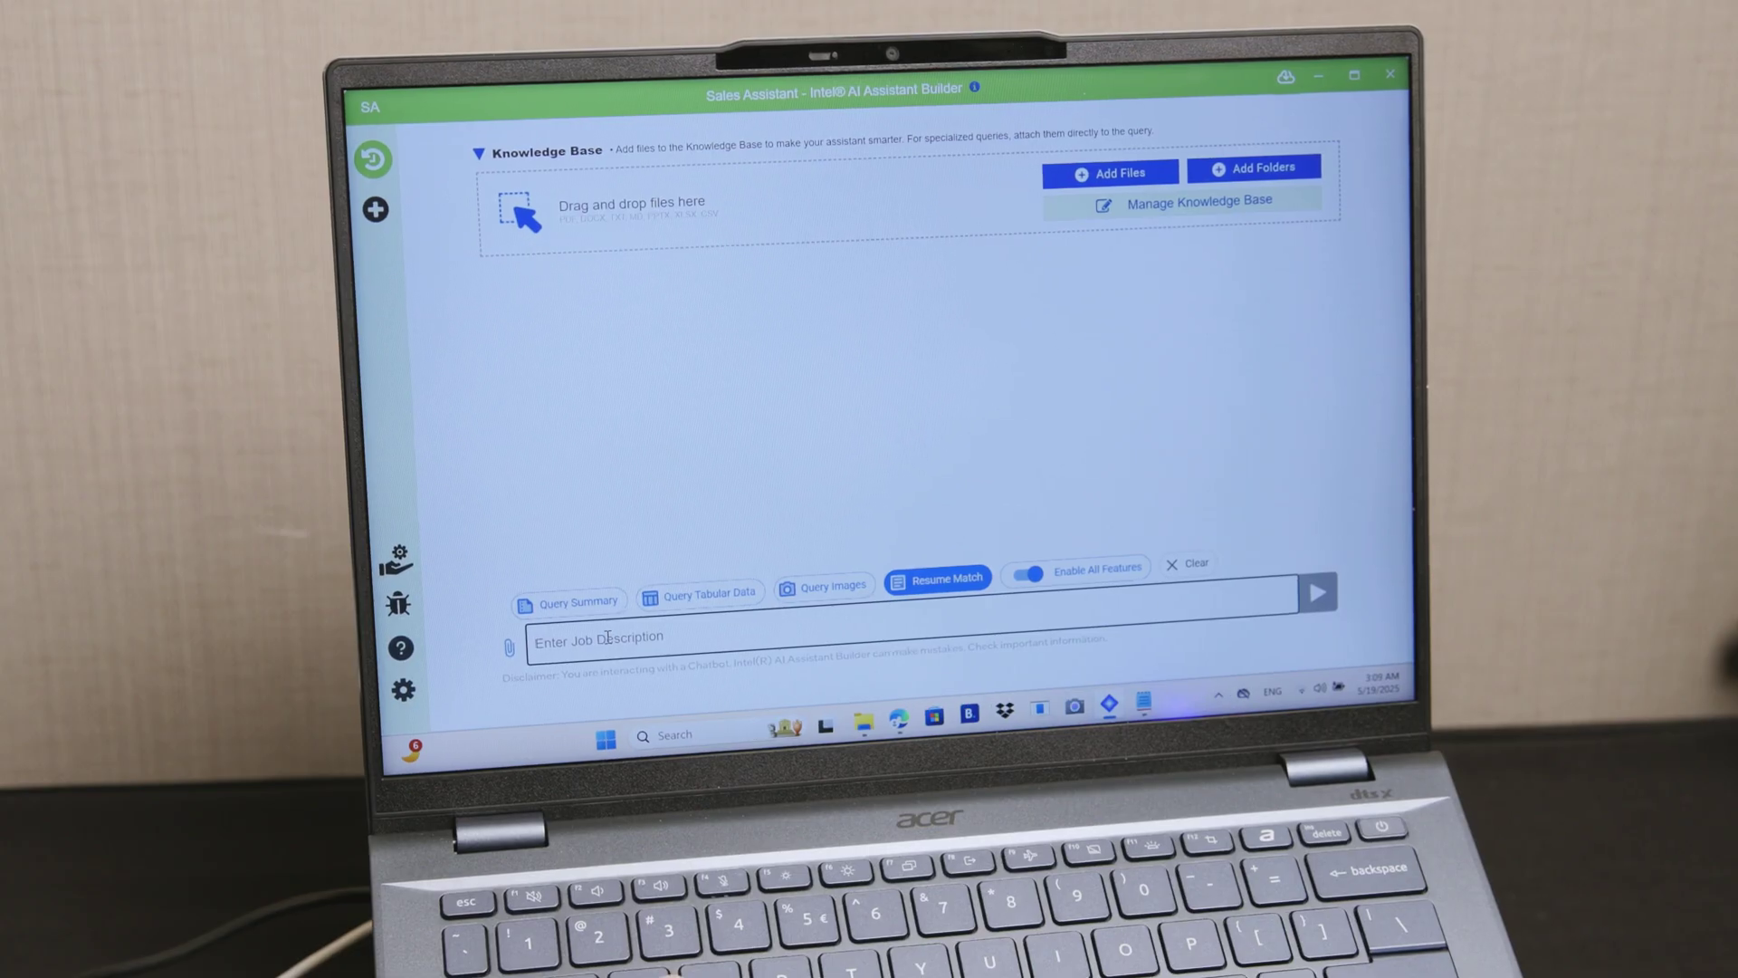
pyautogui.hotkey('ctrl', 'v')
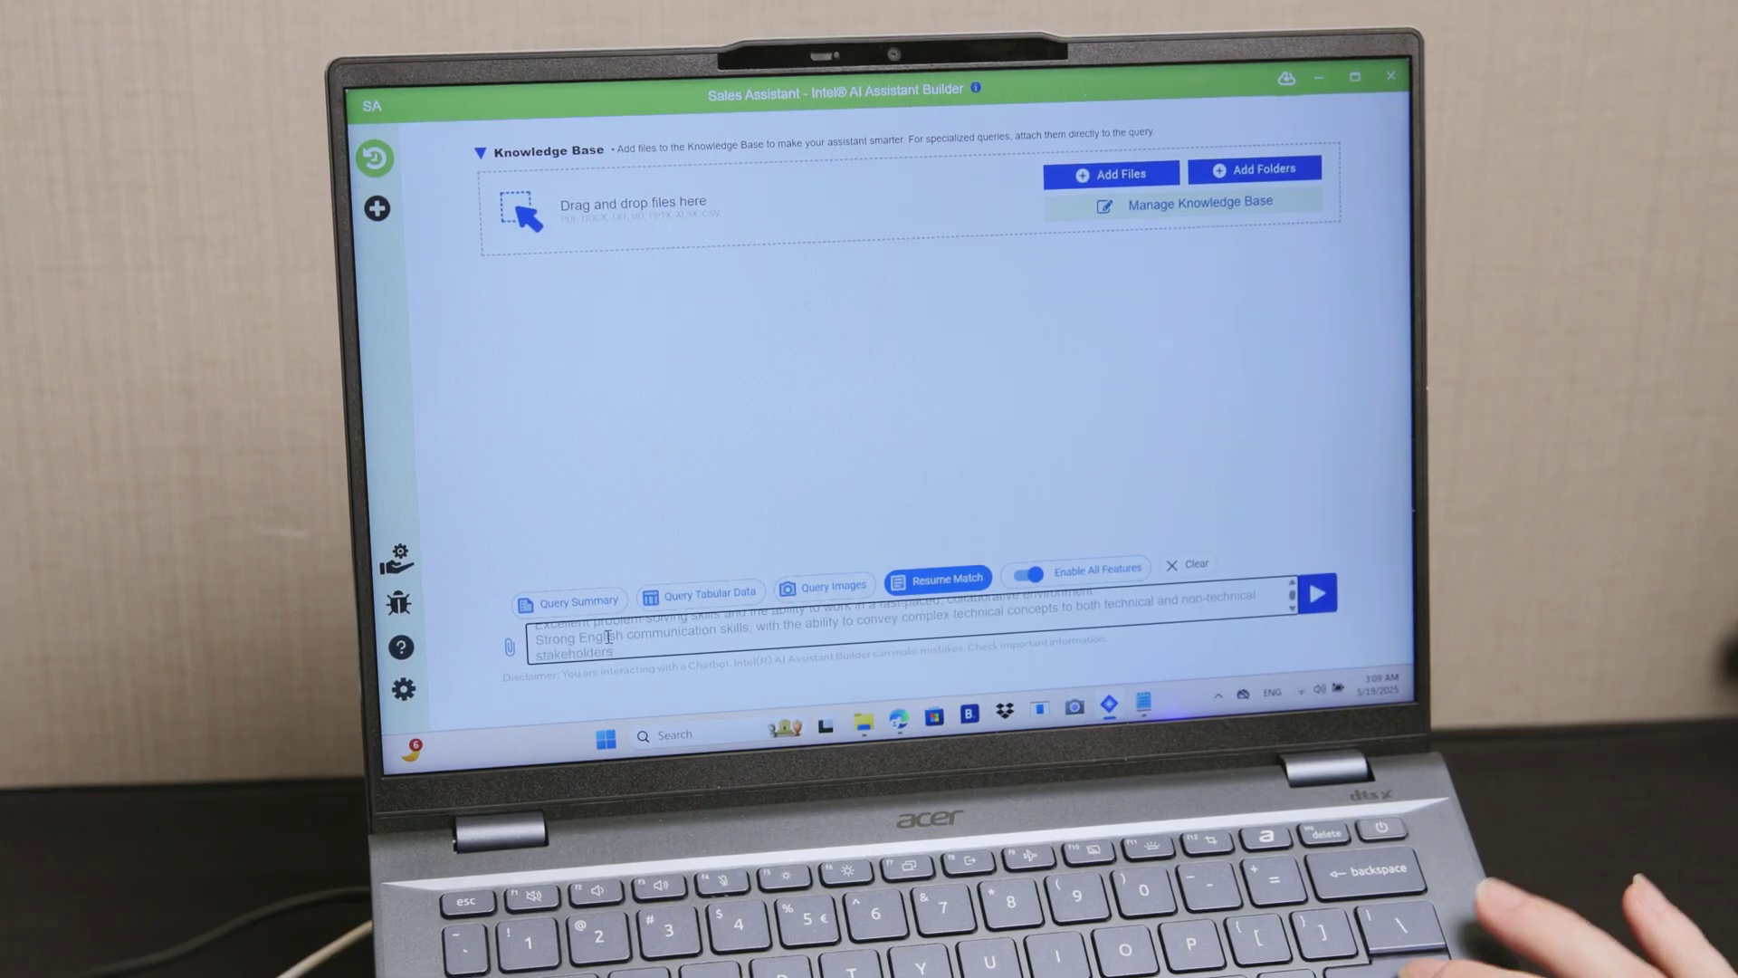
pyautogui.press('Return')
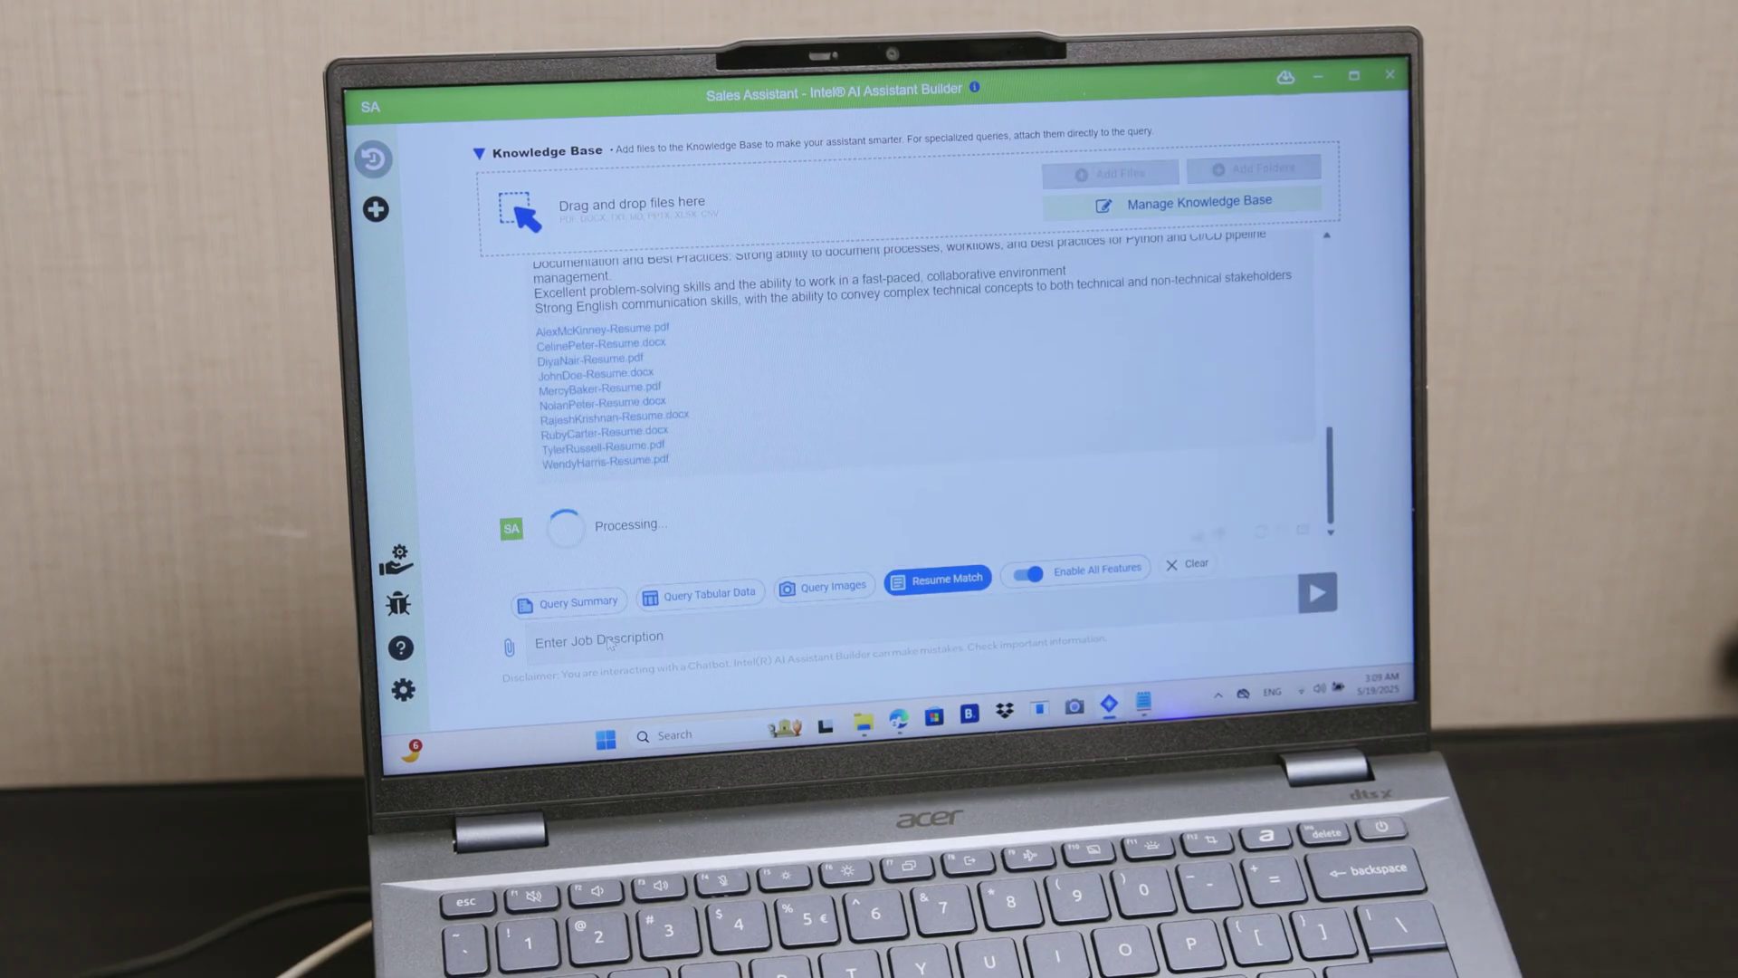